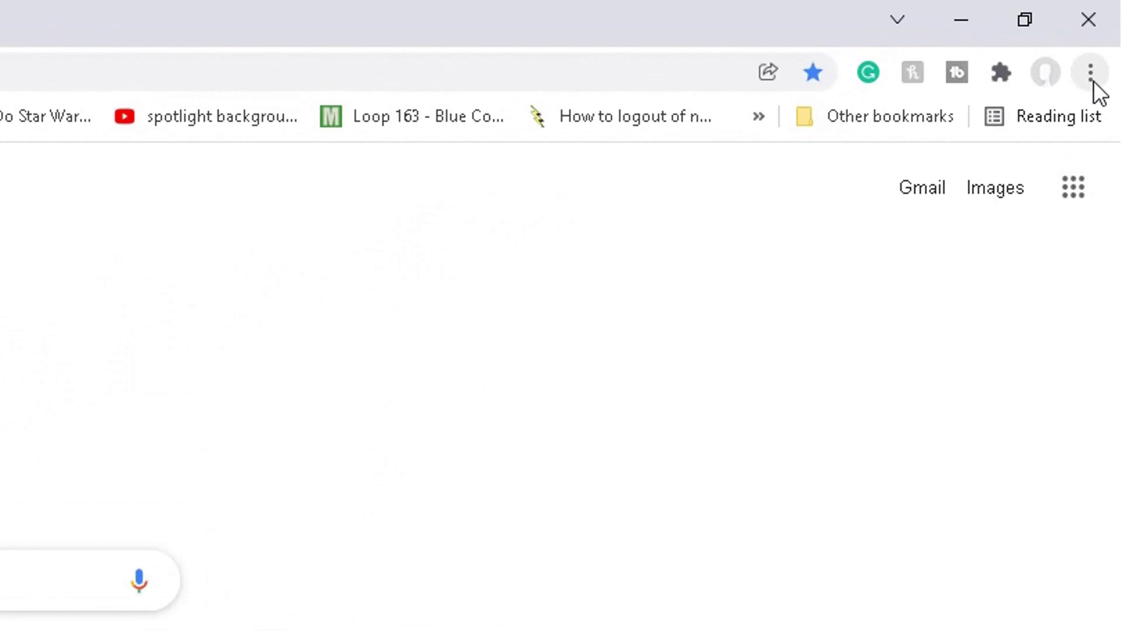
pyautogui.click(1092, 79)
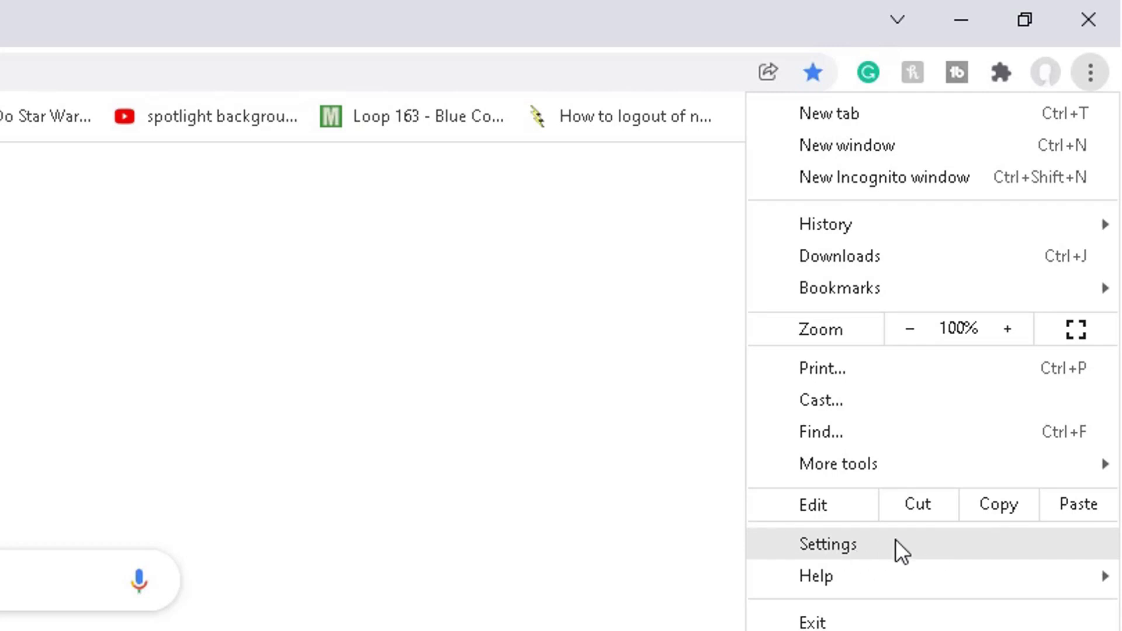
pyautogui.click(384, 438)
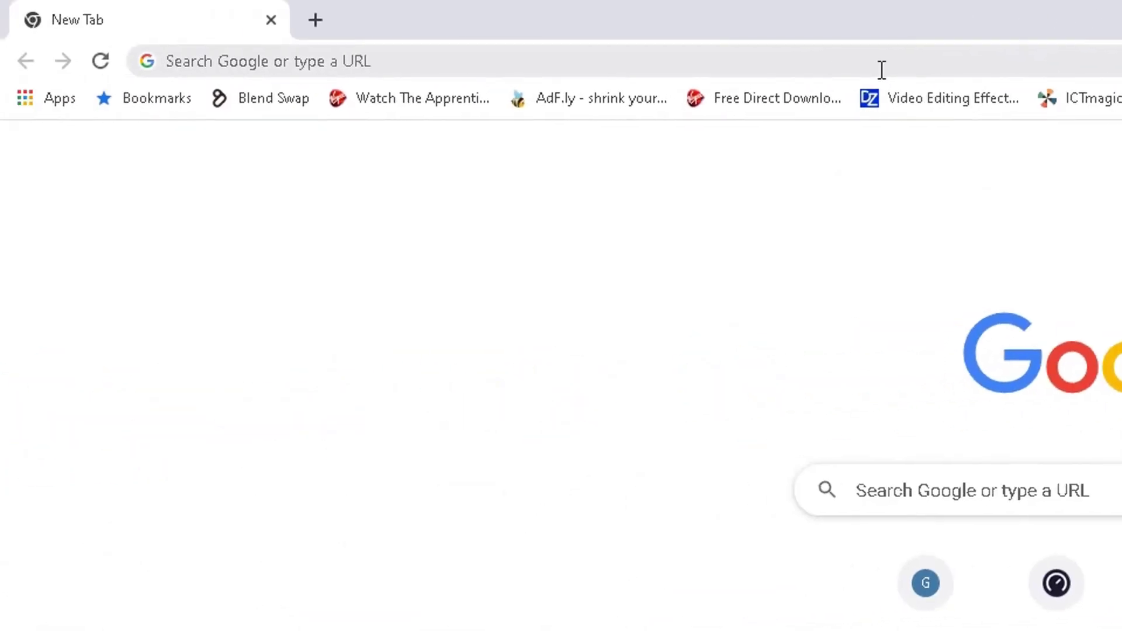
# Search Google for "dark knight".
pyautogui.click(882, 70)
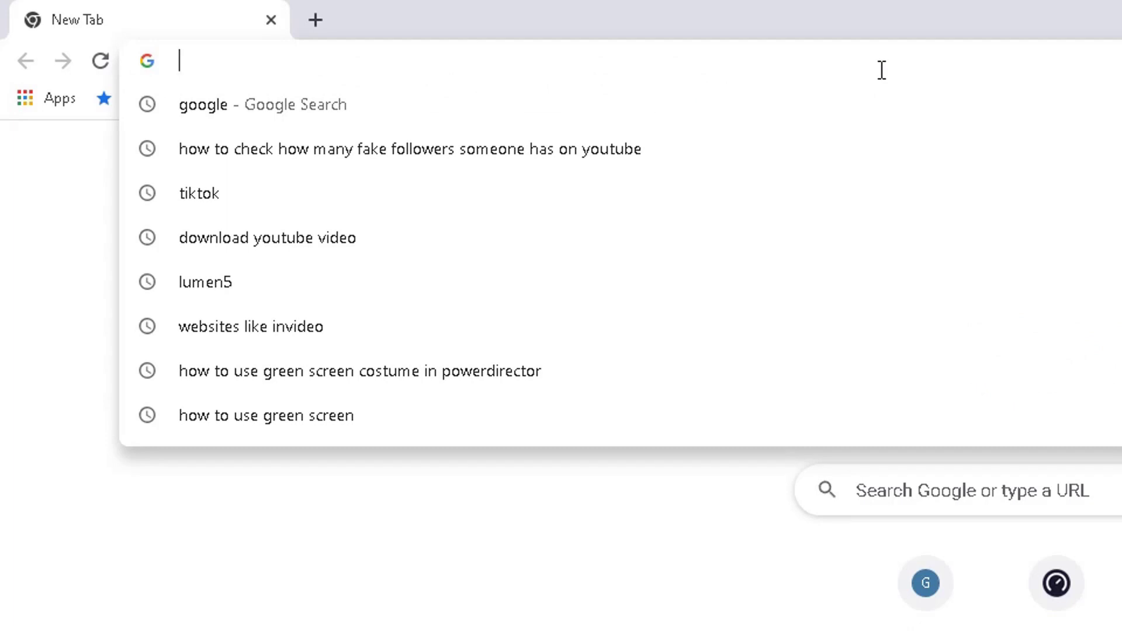
pyautogui.write('da')
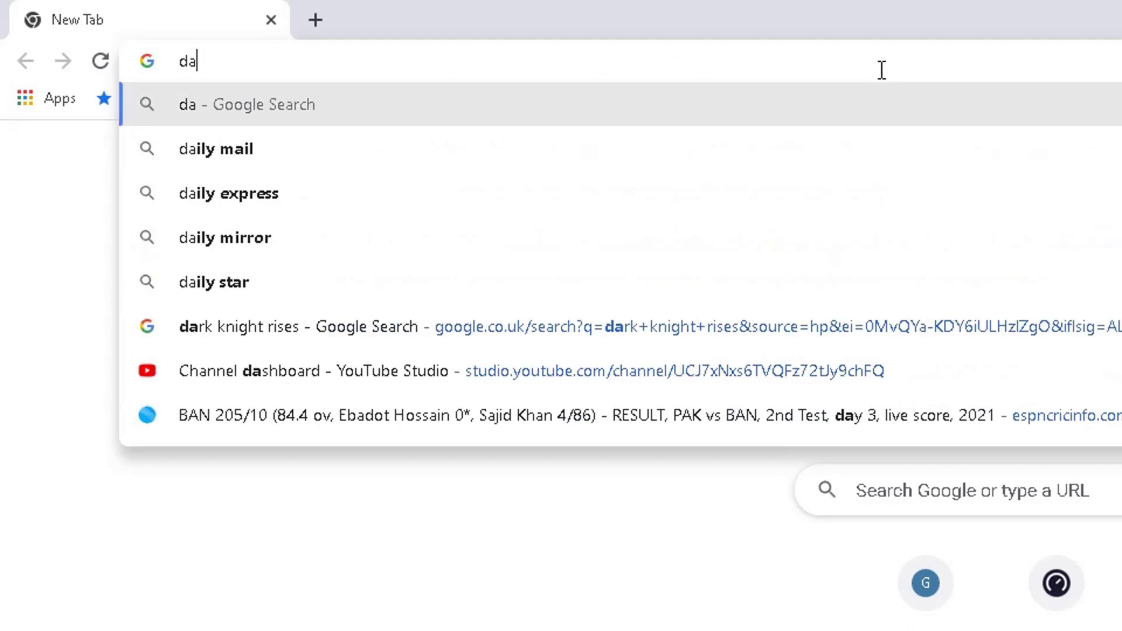
pyautogui.write('rk knight')
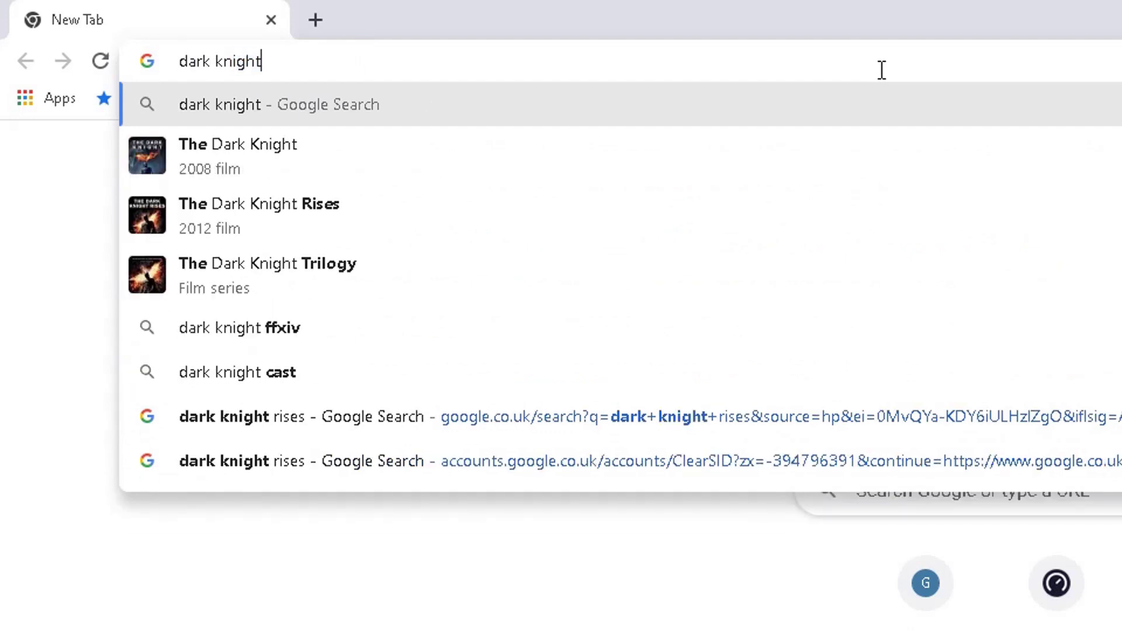
pyautogui.press('Return')
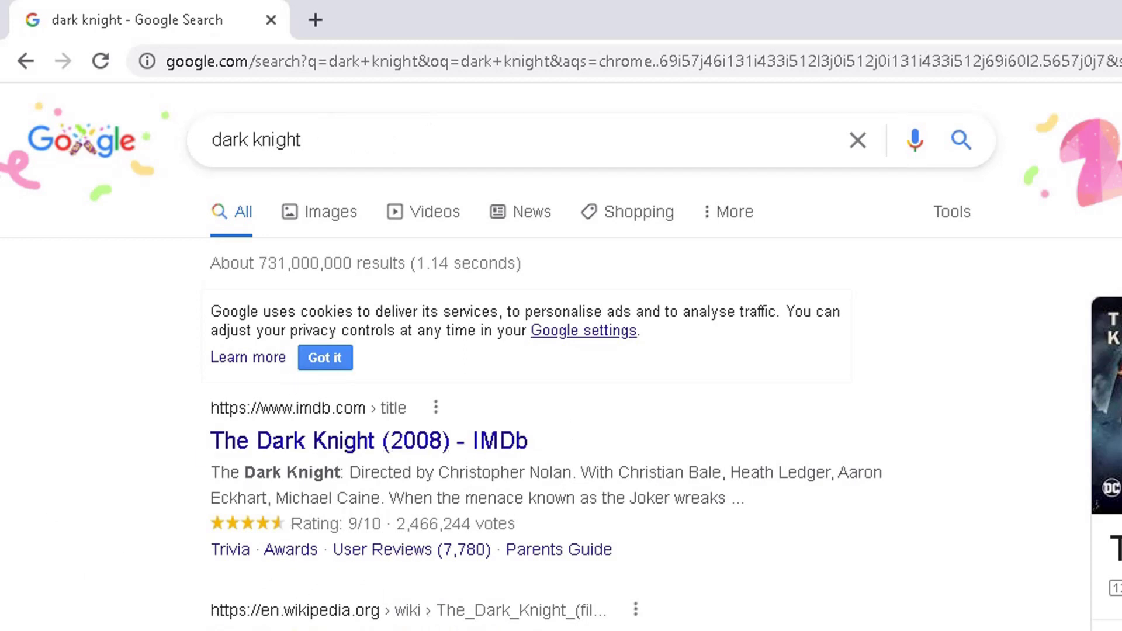
# Look through the "dark knight" results page, its additional search categories, and the time and result filters.
pyautogui.scroll(-2, 626, 526)
pyautogui.scroll(2, 626, 526)
pyautogui.click(713, 221)
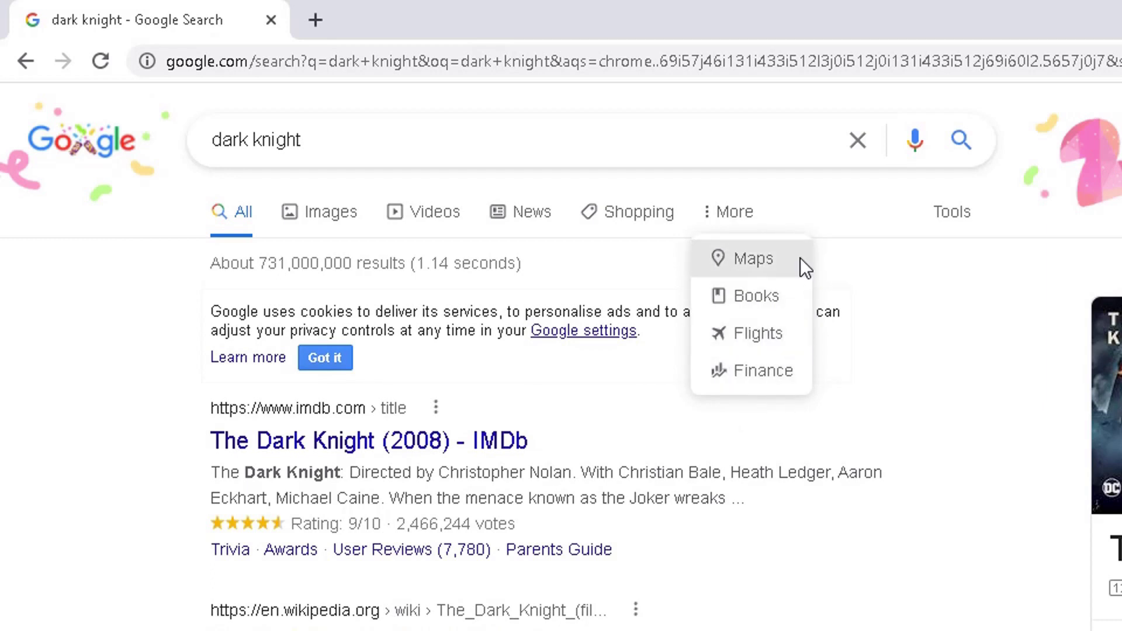
pyautogui.click(853, 213)
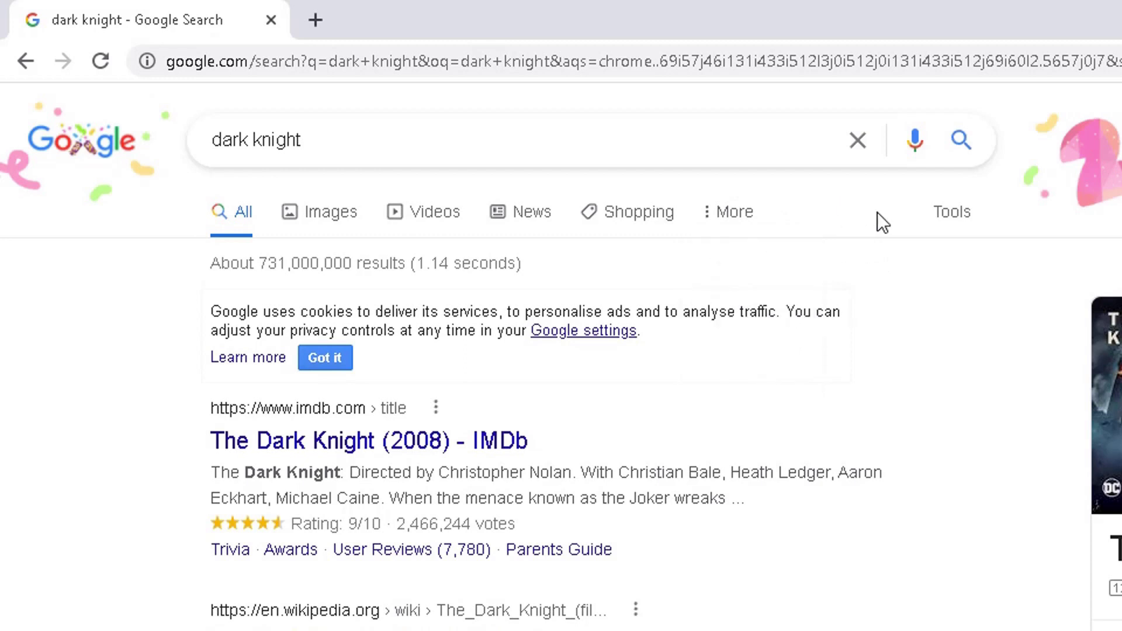
pyautogui.click(957, 217)
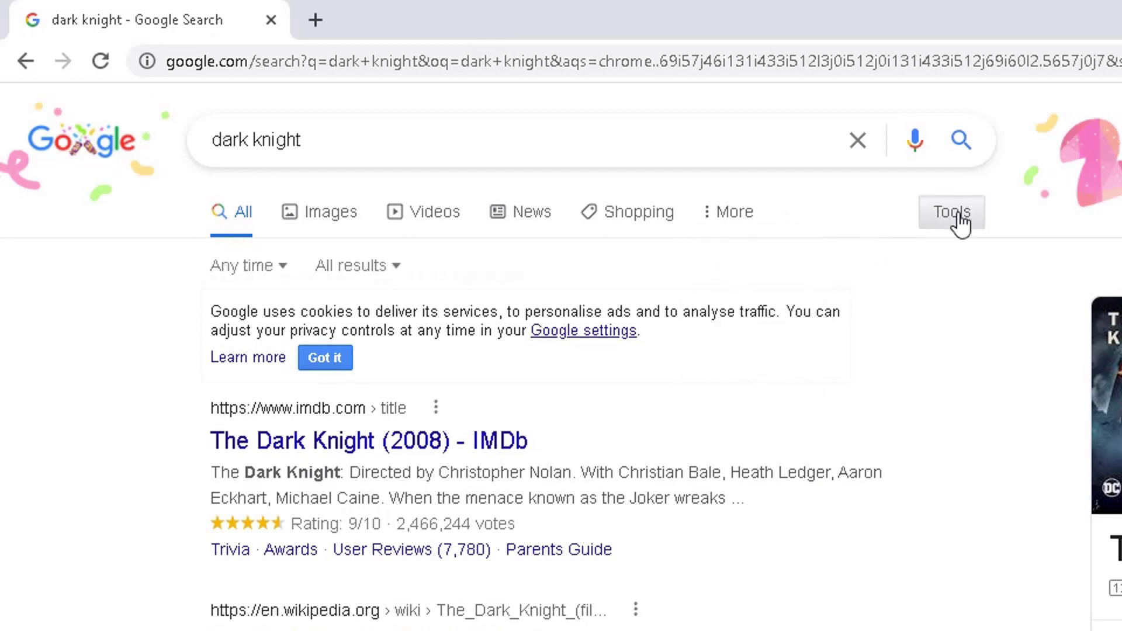
pyautogui.click(392, 267)
pyautogui.click(281, 267)
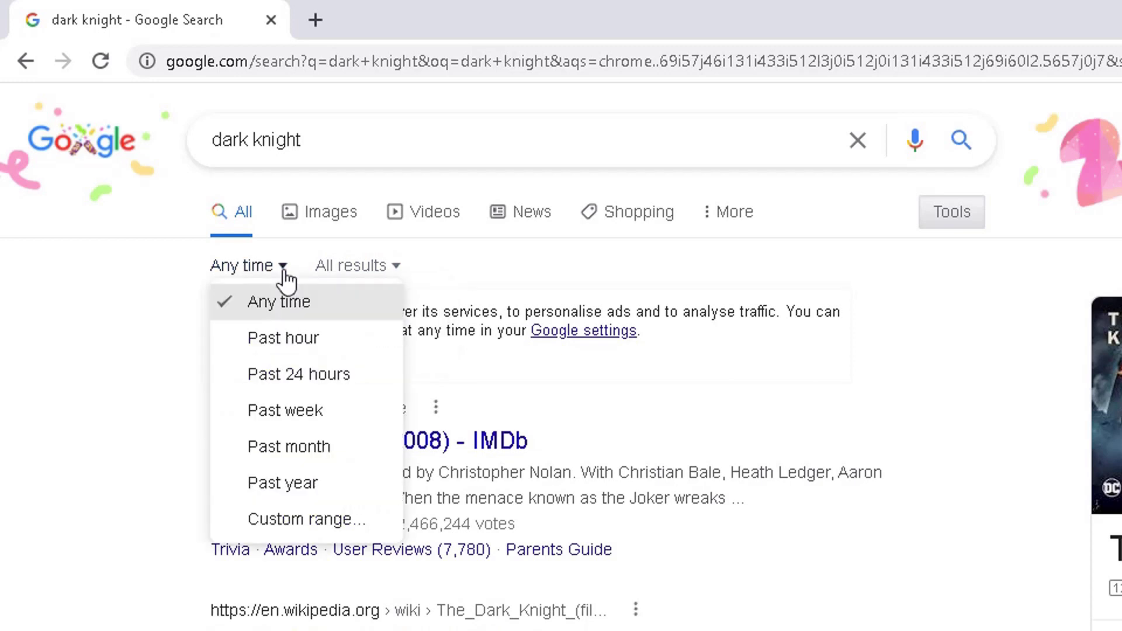
pyautogui.click(475, 270)
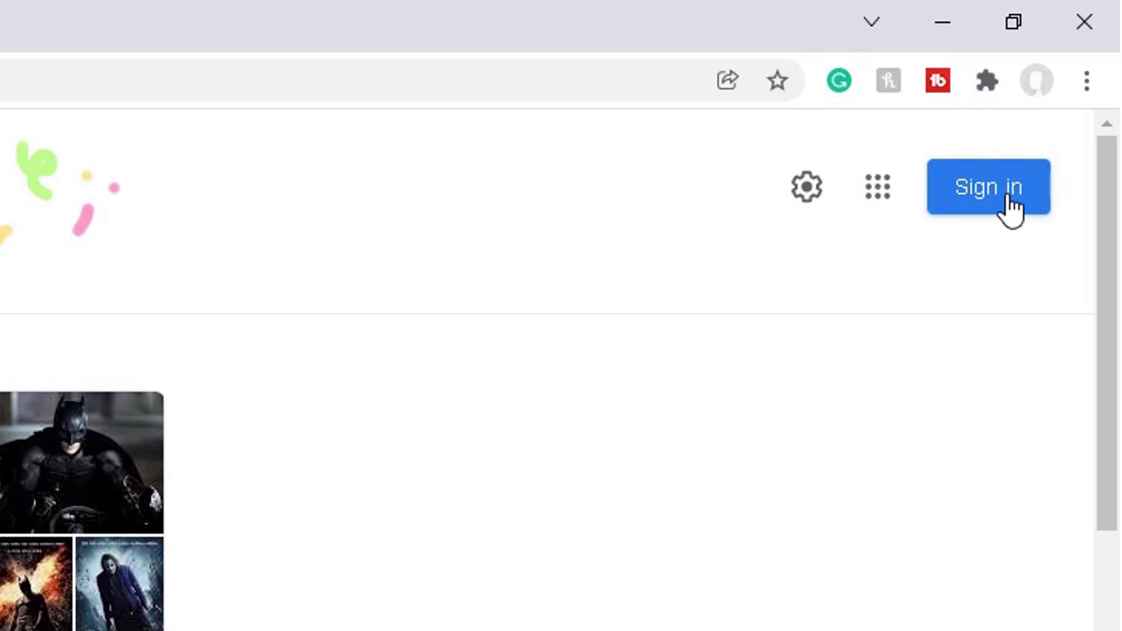
# Open Google's search settings and highlight the parts of the SafeSearch Filters explanation.
pyautogui.click(810, 216)
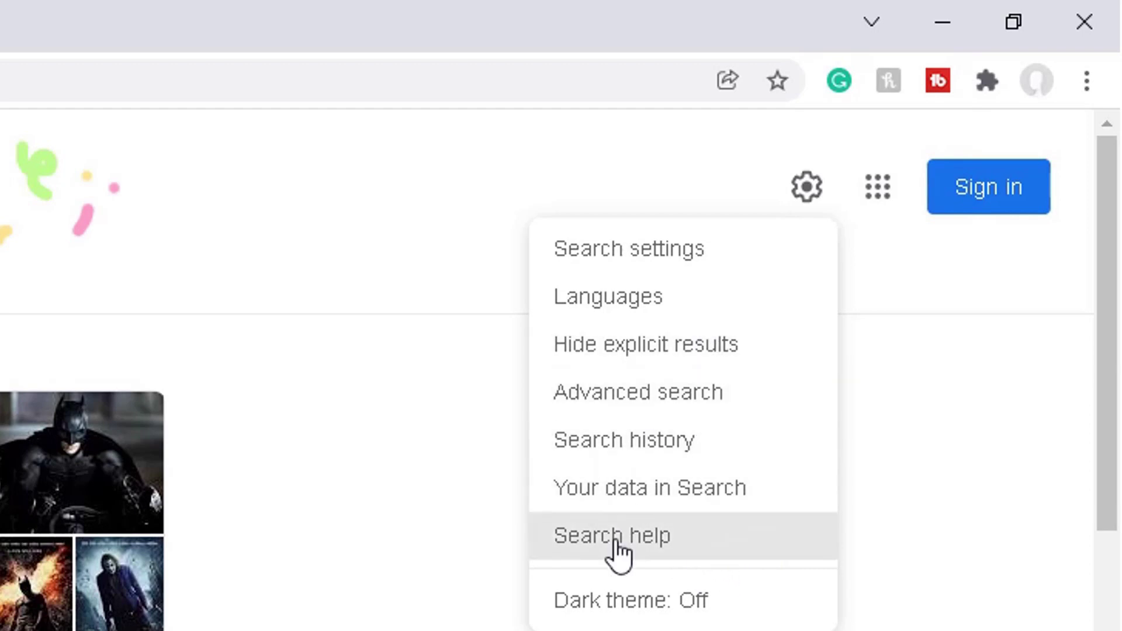
pyautogui.click(690, 260)
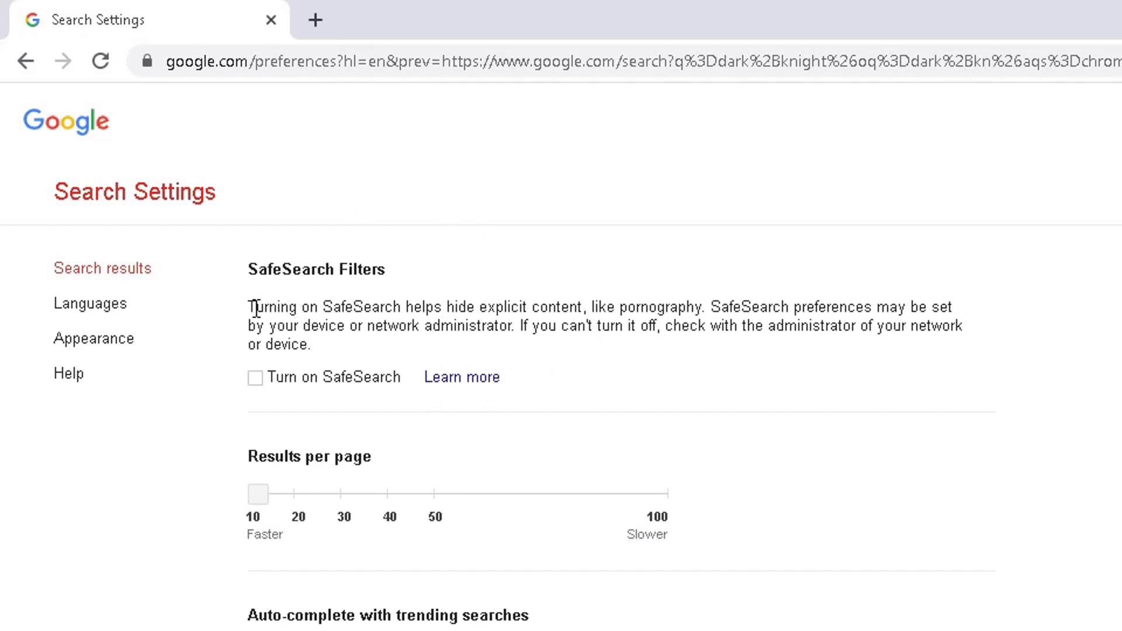
pyautogui.moveTo(250, 308); pyautogui.dragTo(586, 308)
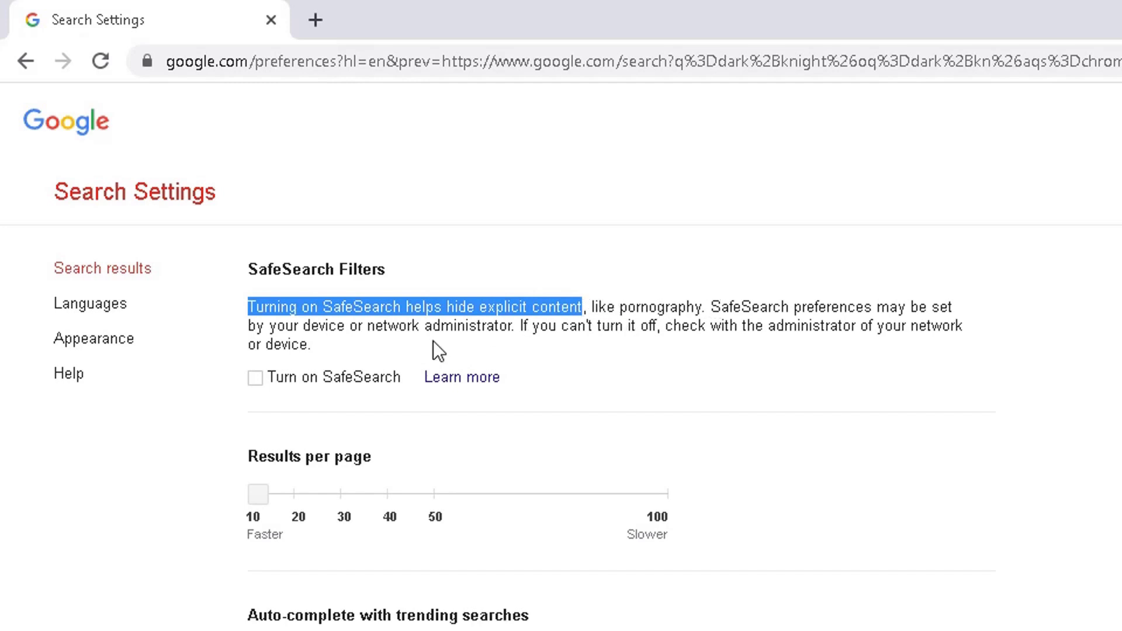
pyautogui.moveTo(520, 326); pyautogui.dragTo(959, 348)
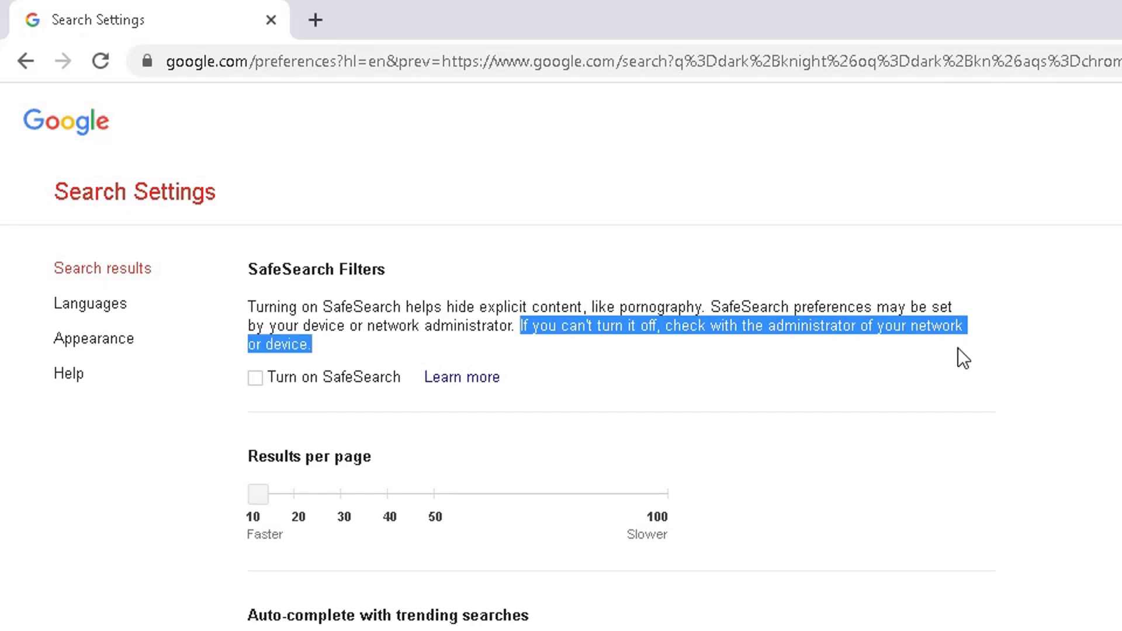
pyautogui.click(864, 349)
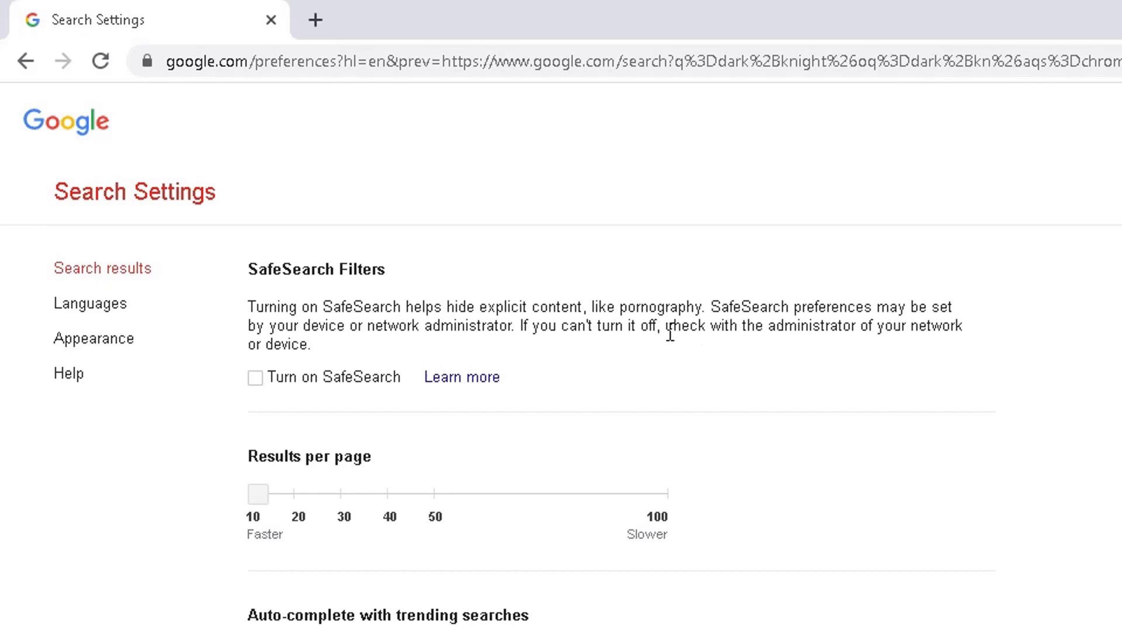
pyautogui.moveTo(569, 333); pyautogui.dragTo(304, 354)
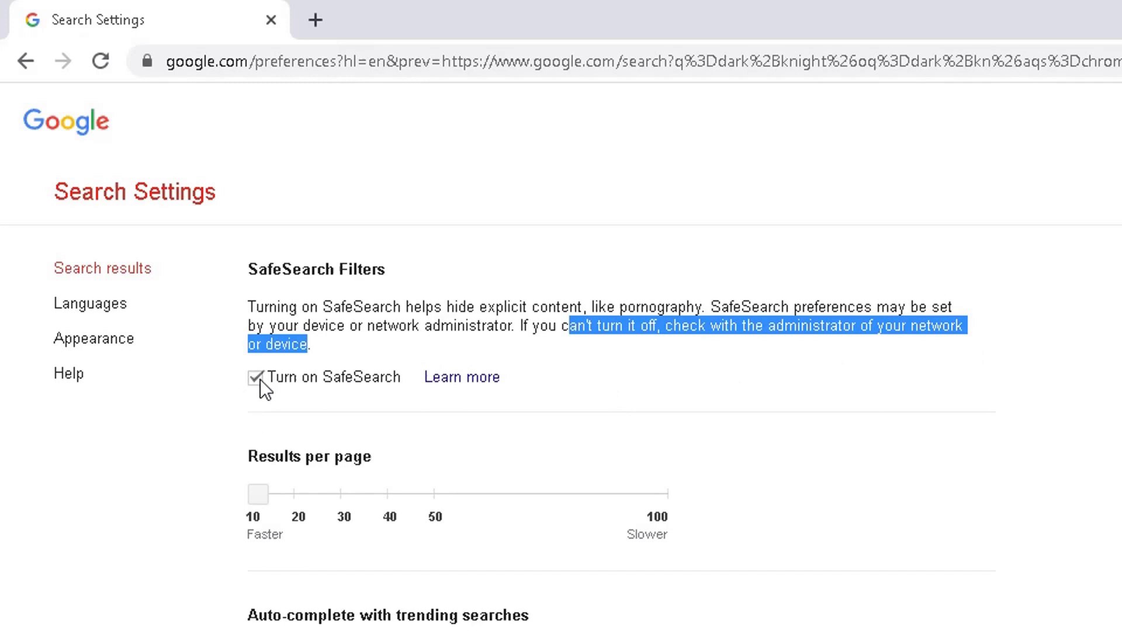
# Save the search settings with SafeSearch turned on and dismiss the notice.
pyautogui.scroll(-2, 260, 379)
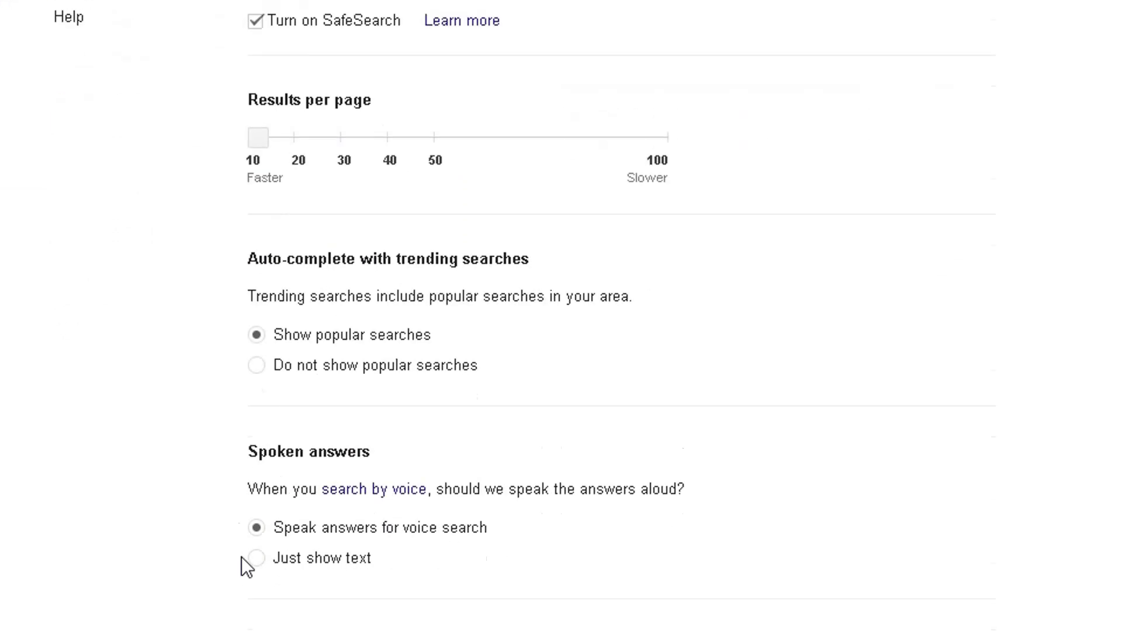
pyautogui.scroll(-4, 226, 70)
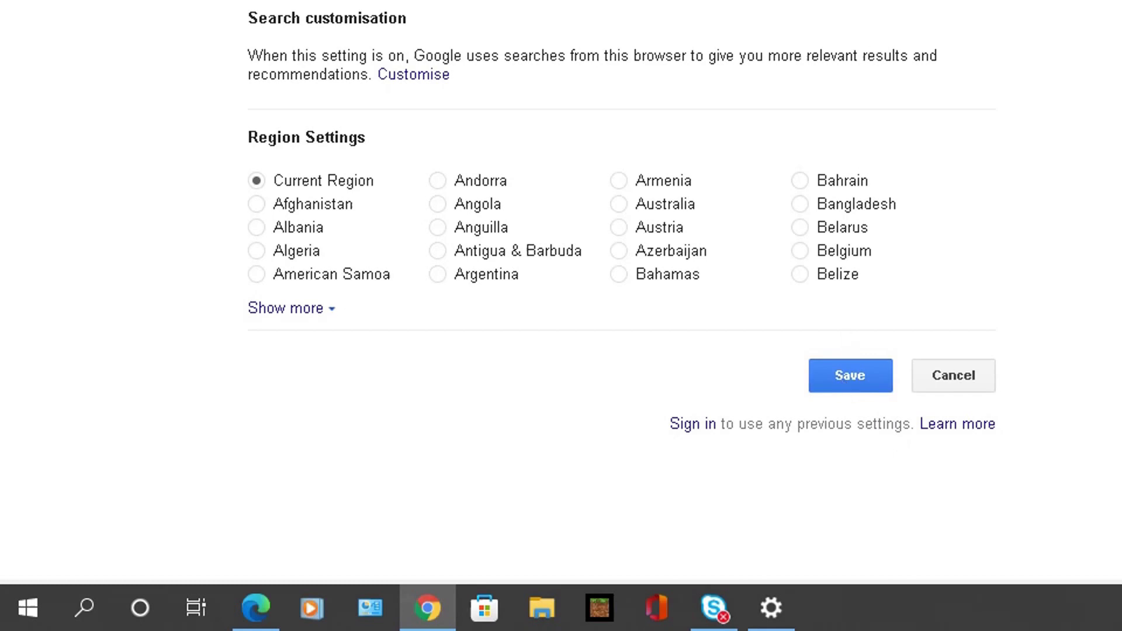
pyautogui.click(701, 542)
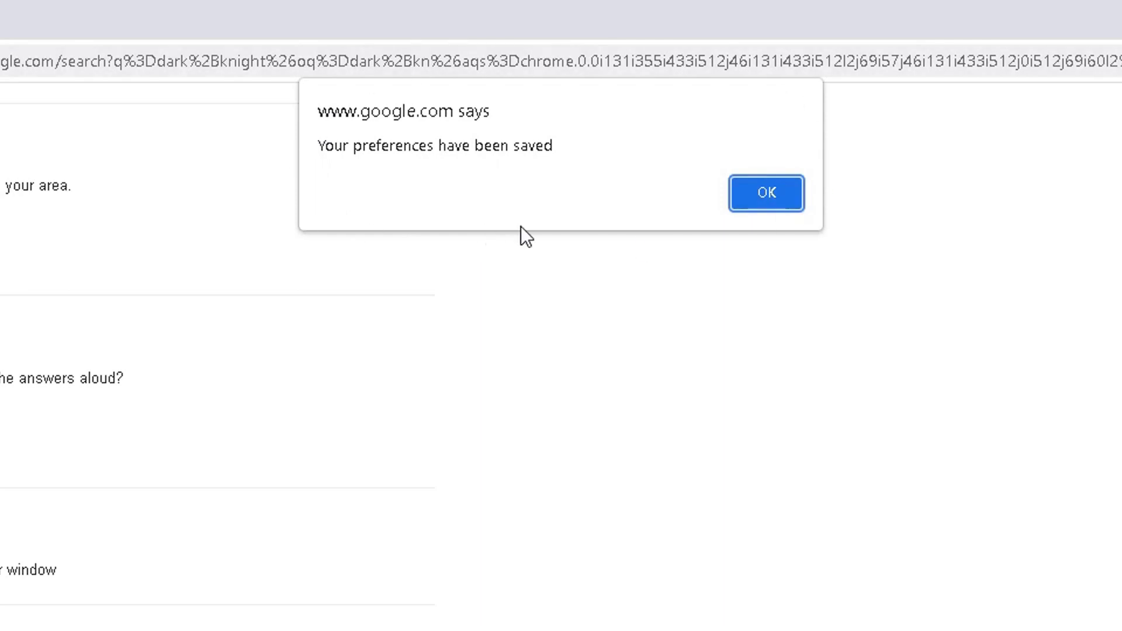
pyautogui.click(769, 201)
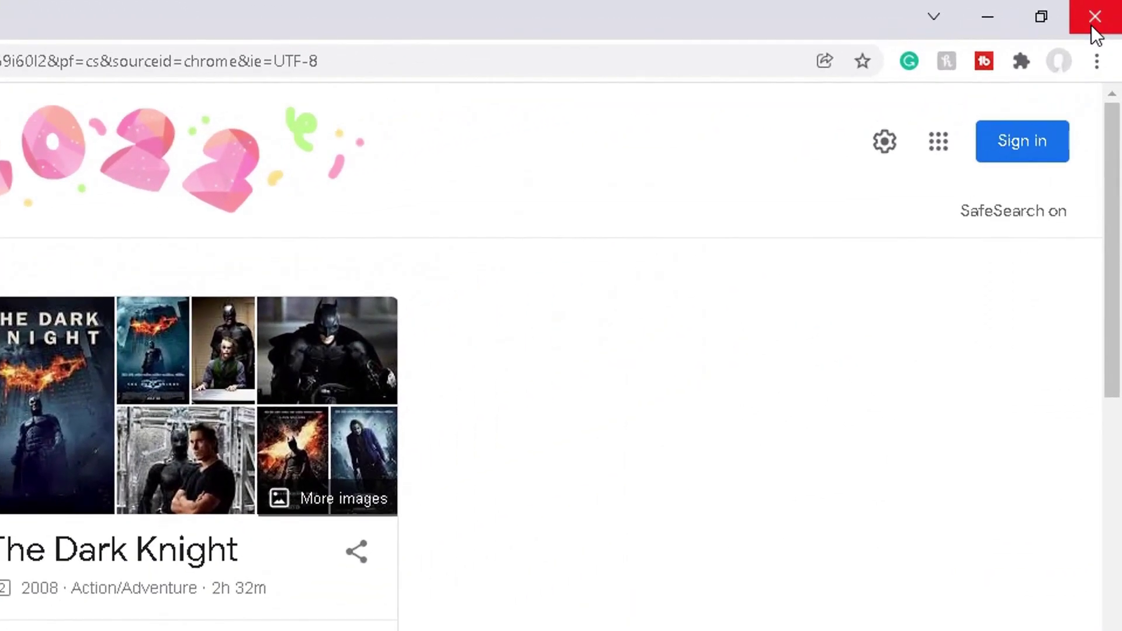
# Close Chrome, launch it again, and search for "dark knight".
pyautogui.click(1092, 26)
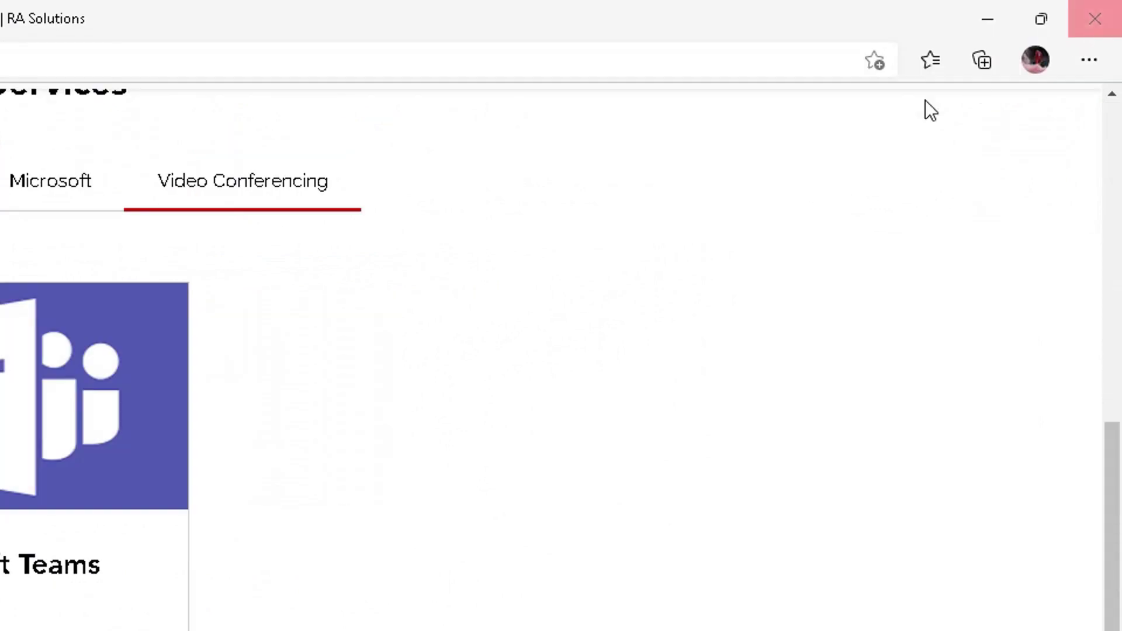
pyautogui.scroll(5, 1110, 468)
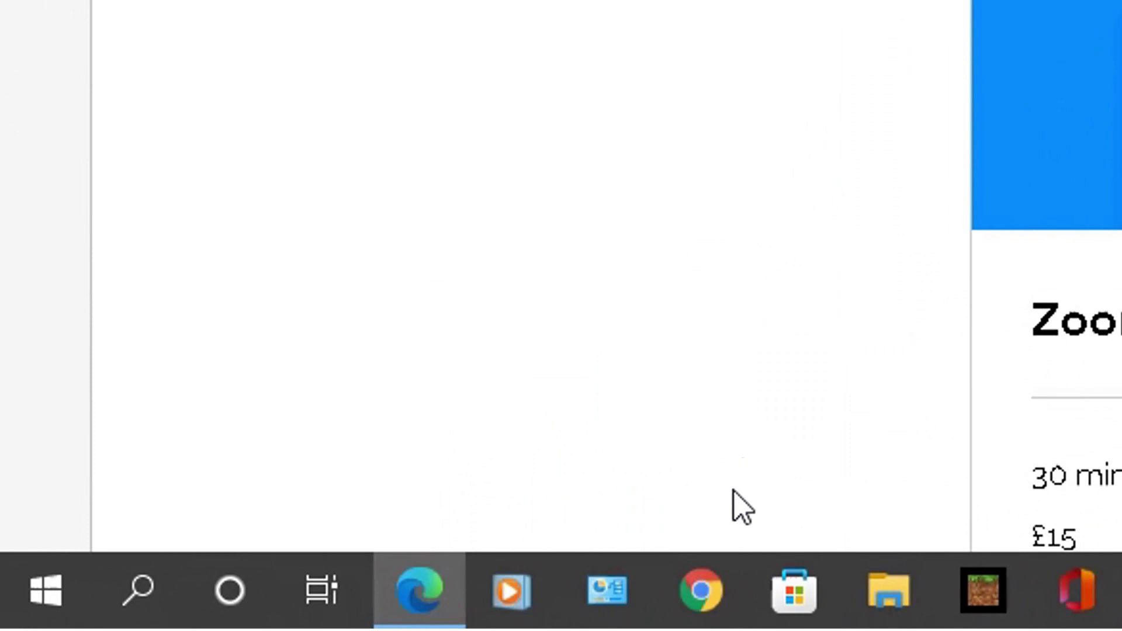
pyautogui.click(704, 591)
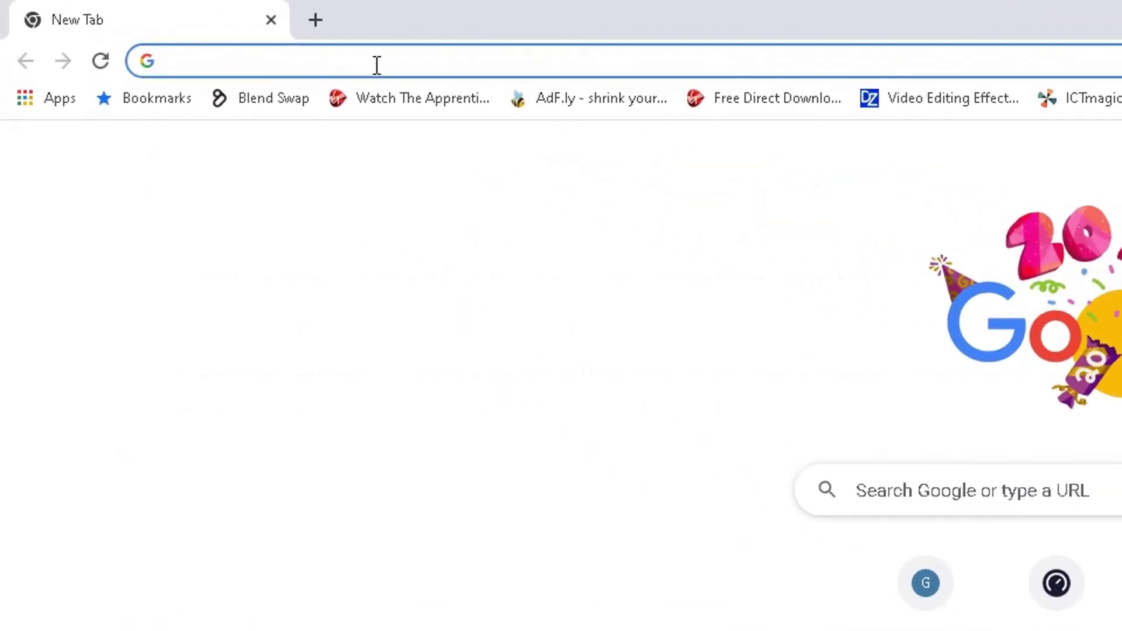
pyautogui.write('dak')
pyautogui.press('BackSpace')
pyautogui.write('rk')
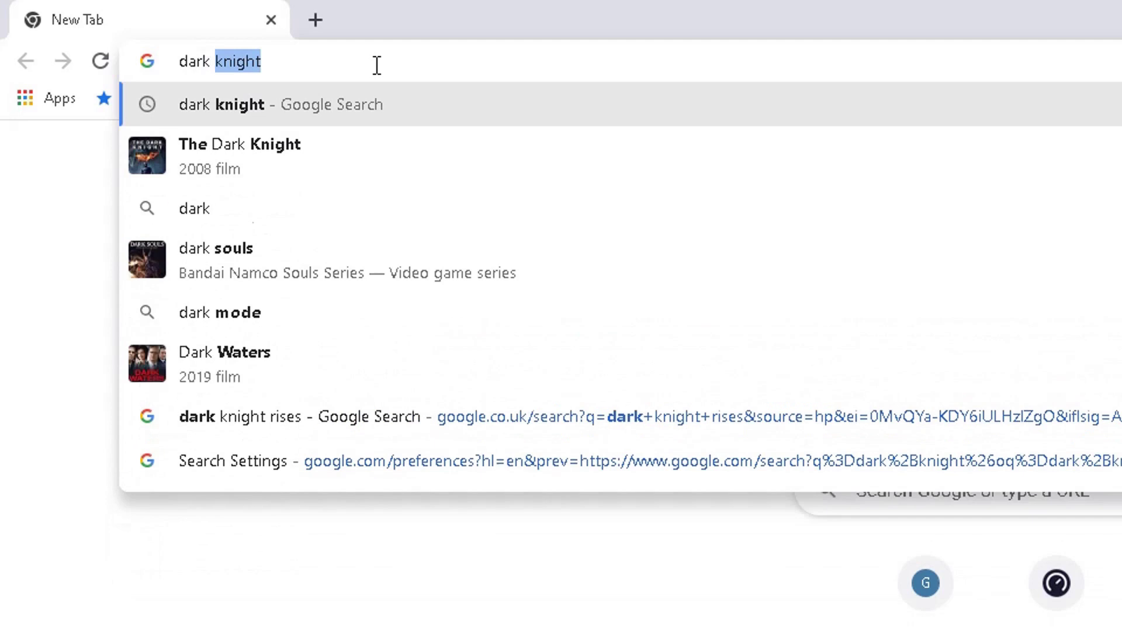
pyautogui.press('Return')
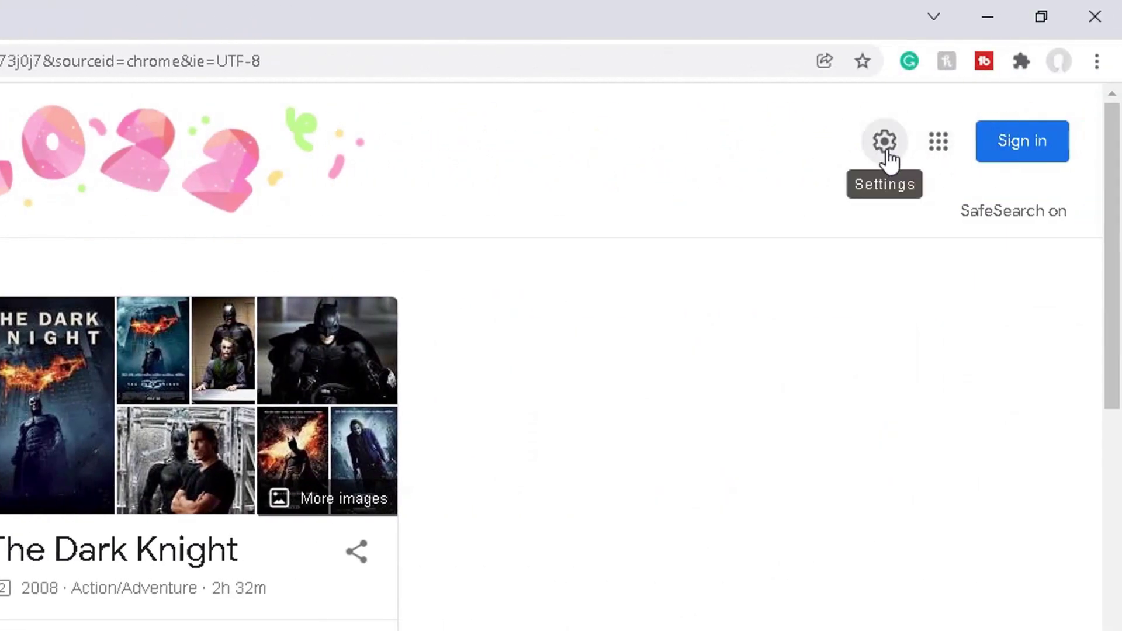
# Turn off SafeSearch in Google's search settings and save the preferences.
pyautogui.click(886, 146)
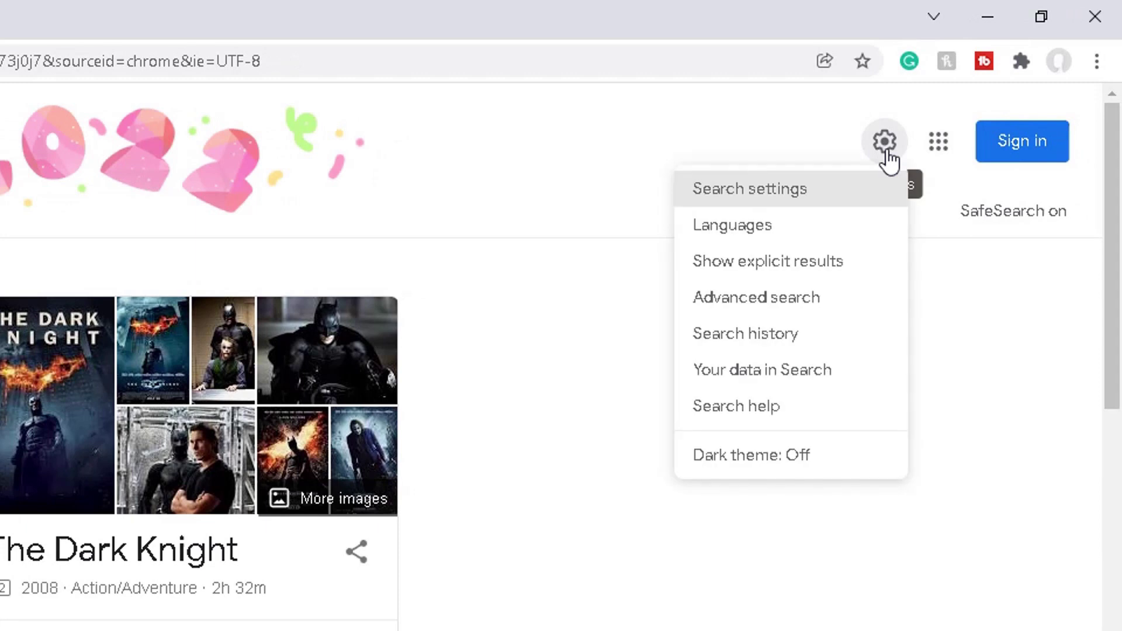
pyautogui.click(777, 198)
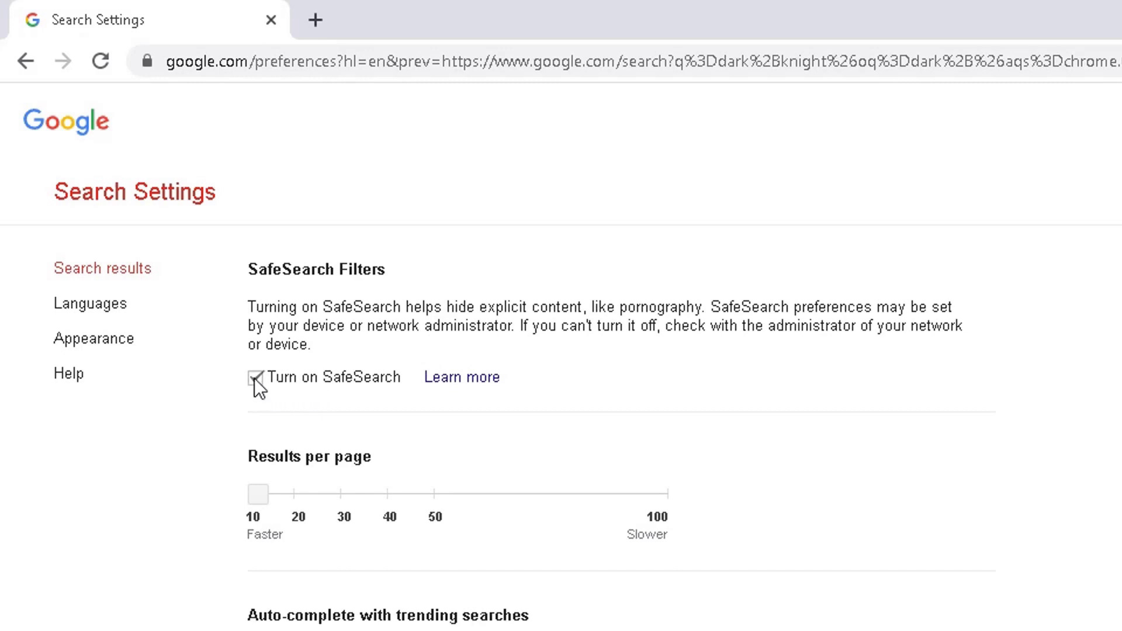
pyautogui.scroll(-10, 311, 403)
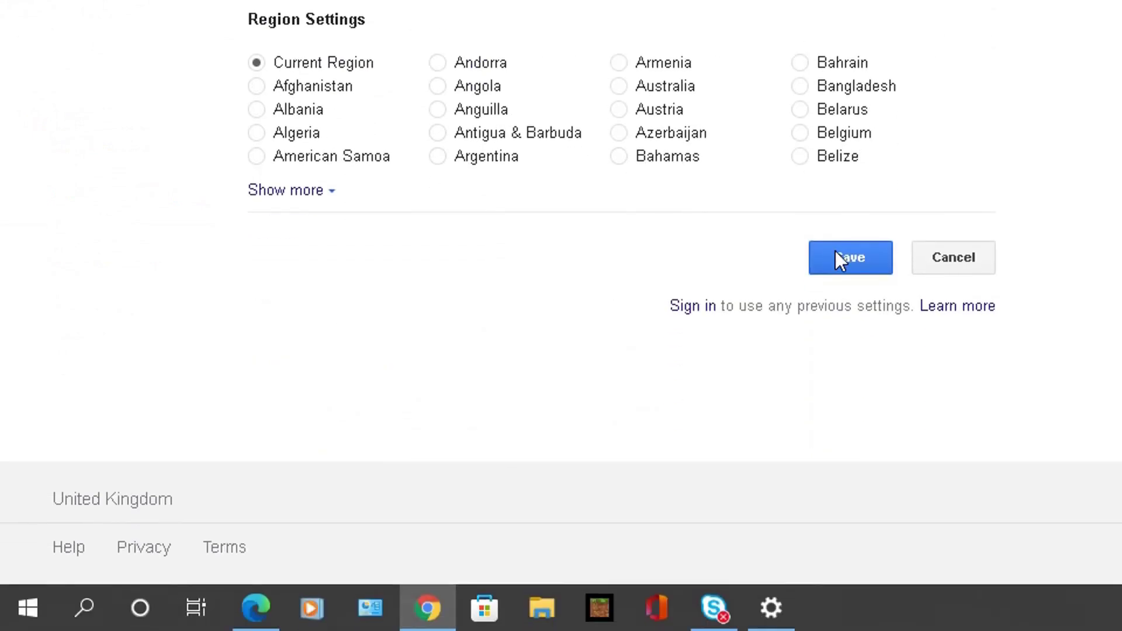
pyautogui.click(836, 251)
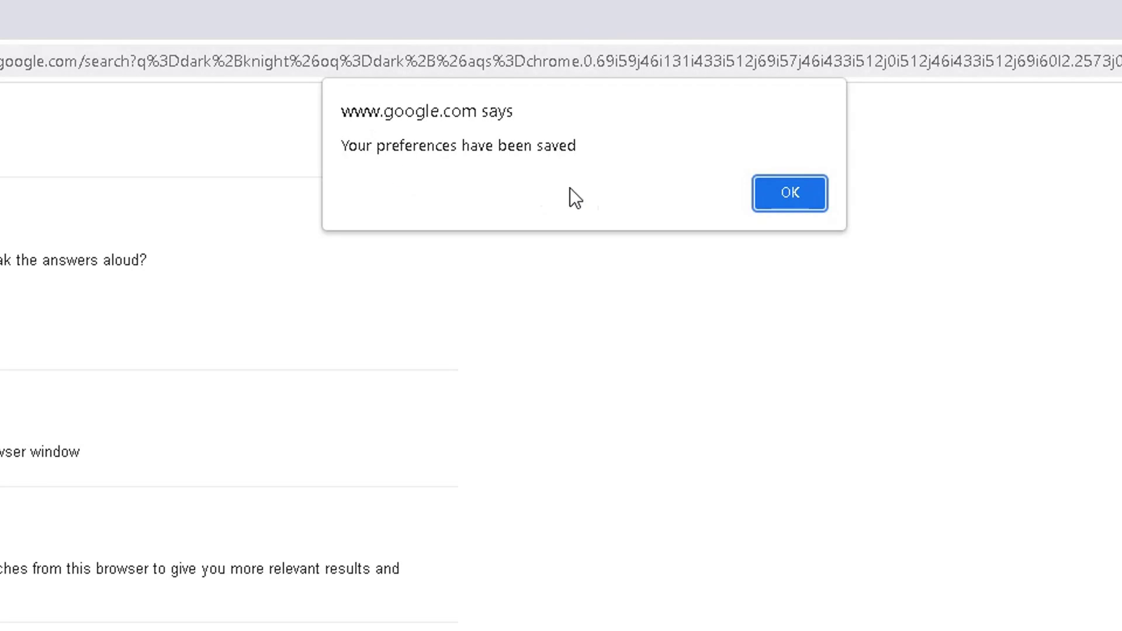
pyautogui.click(759, 200)
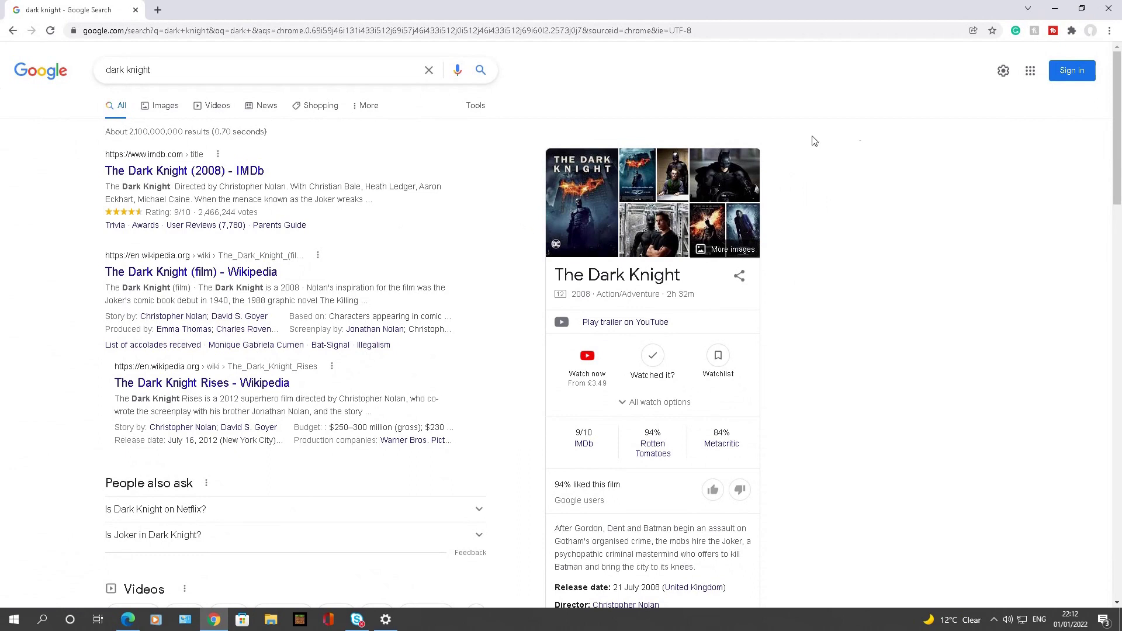
# Restart Chrome and run the "dark knight" search again.
pyautogui.click(1108, 9)
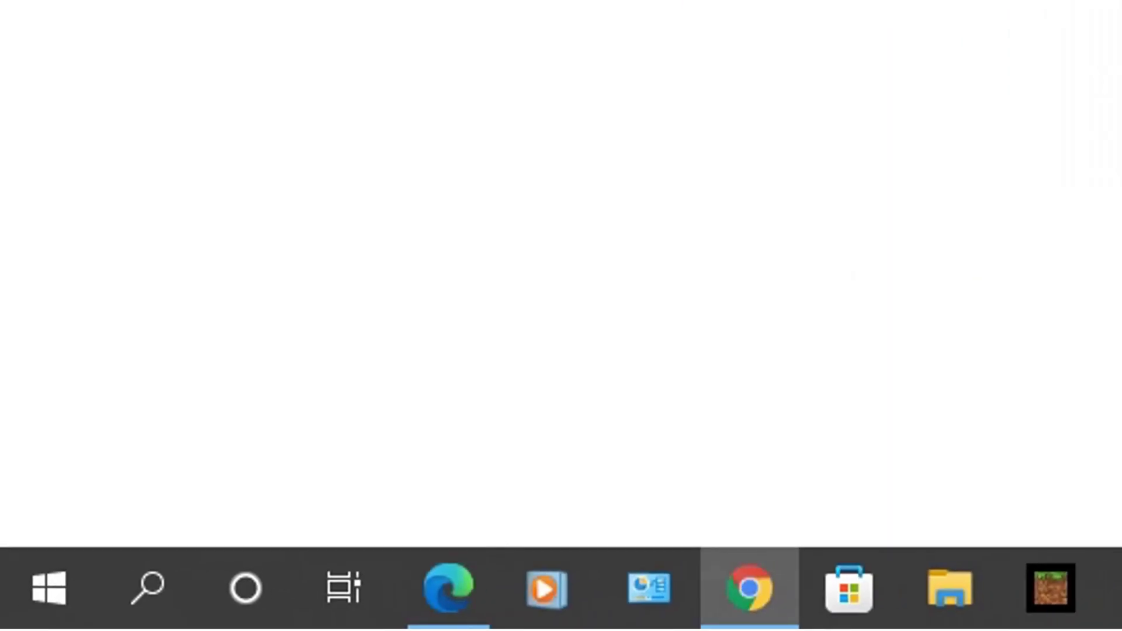
pyautogui.click(769, 586)
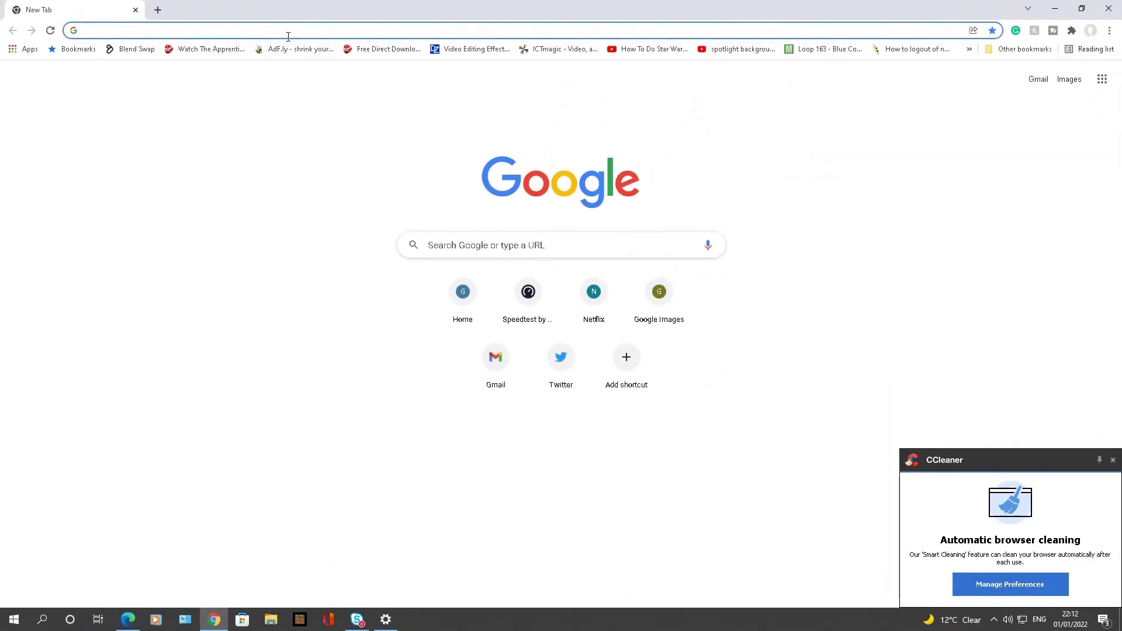
pyautogui.write('dark knight')
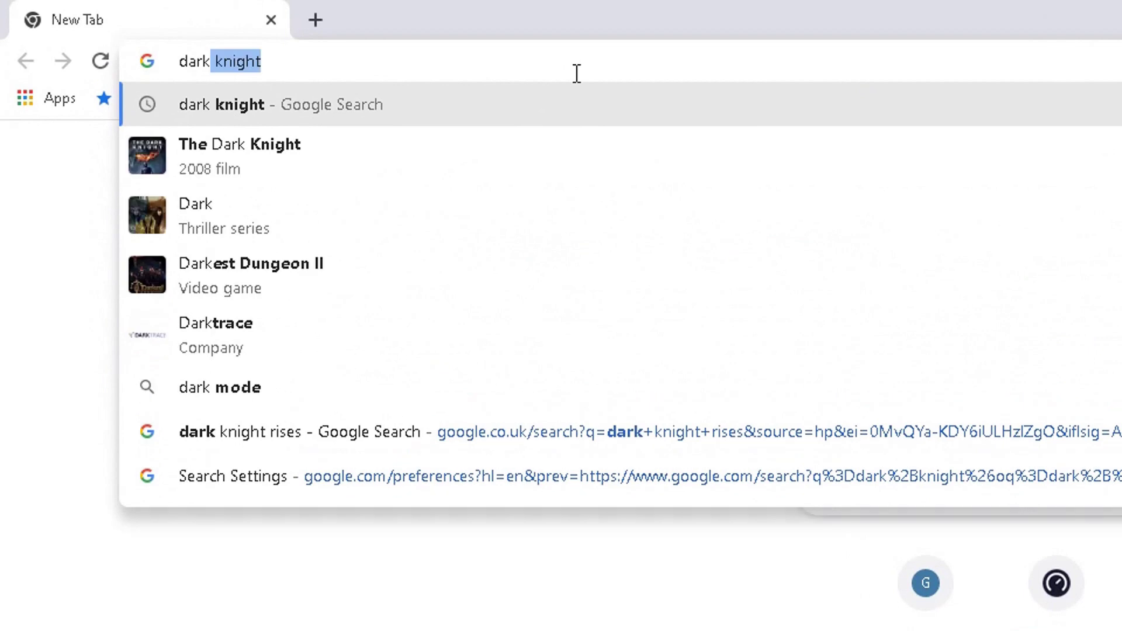
pyautogui.press('Return')
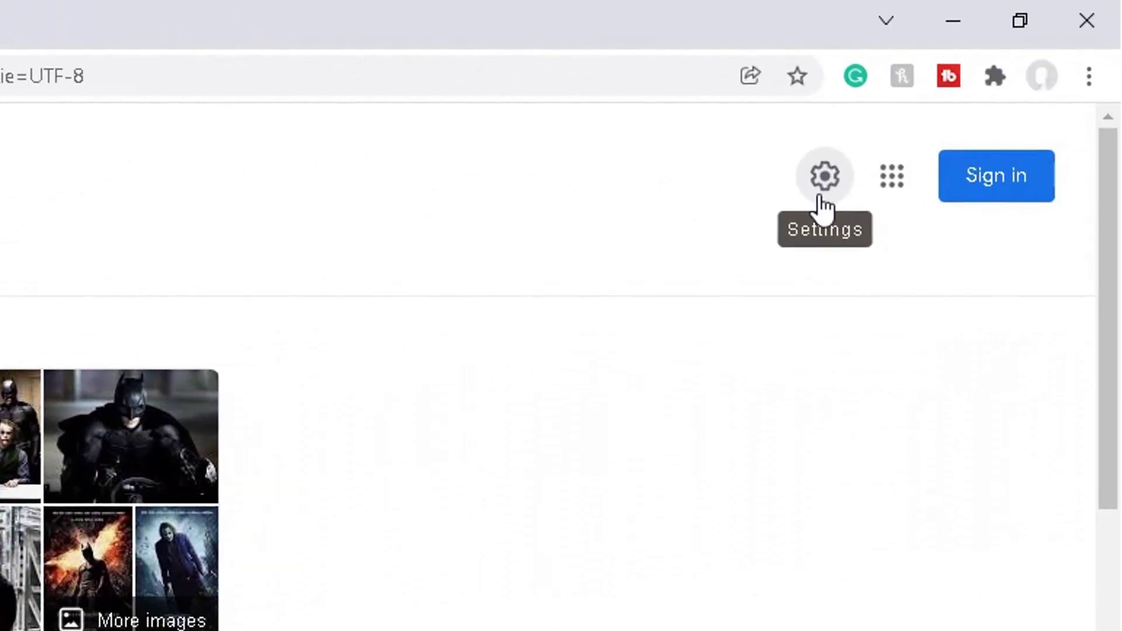
# Reopen Google's search settings to check the SafeSearch option.
pyautogui.click(821, 196)
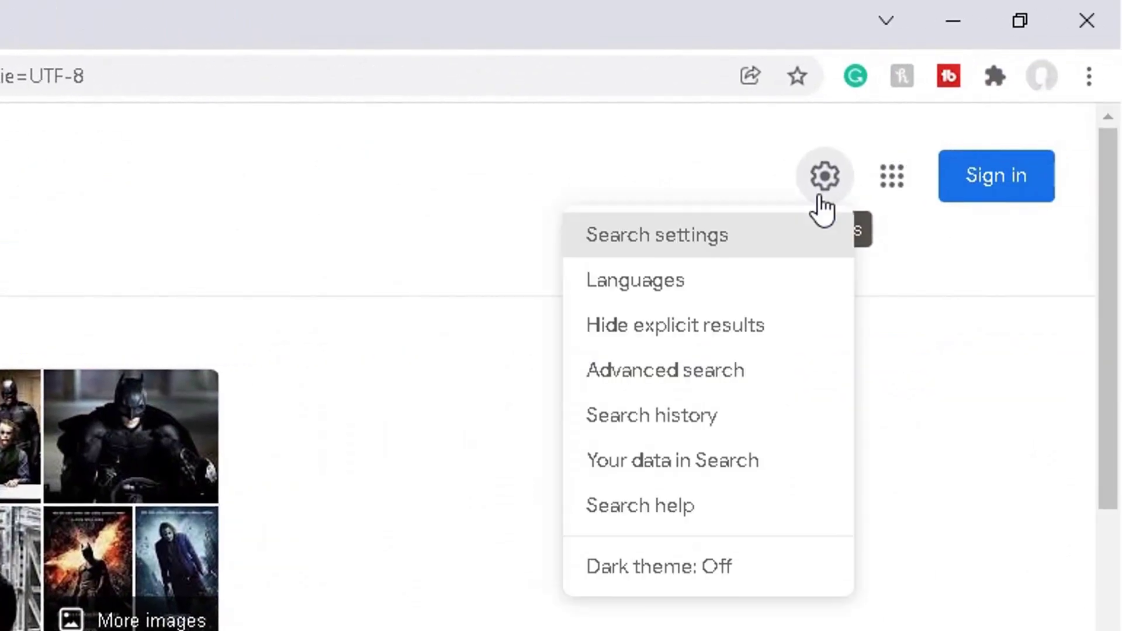
pyautogui.click(670, 249)
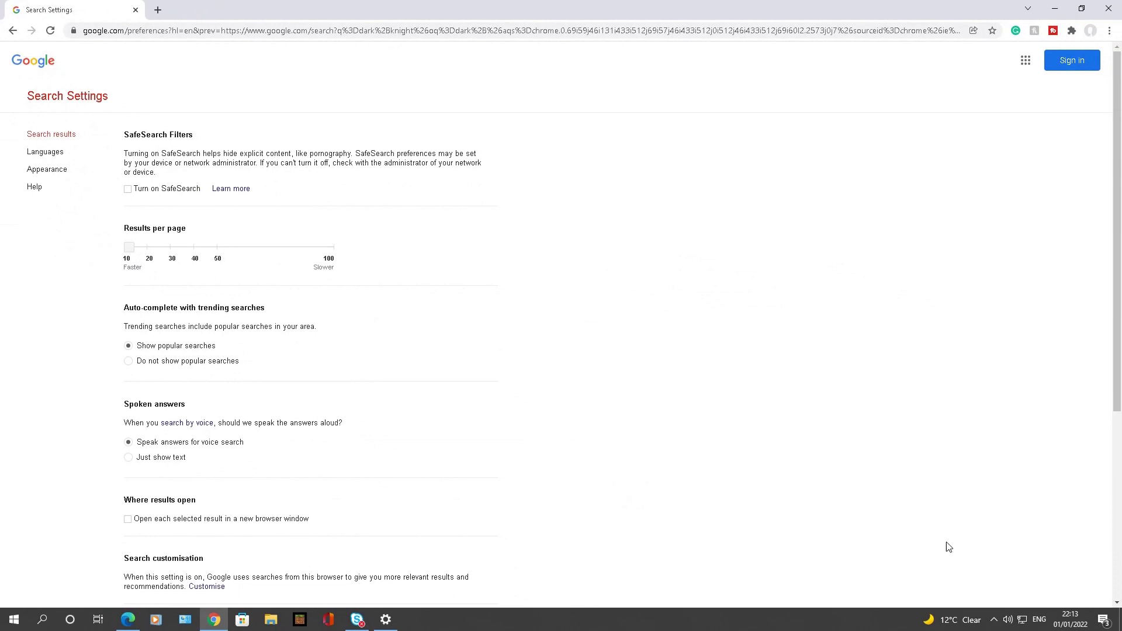
pyautogui.moveTo(1077, 623)
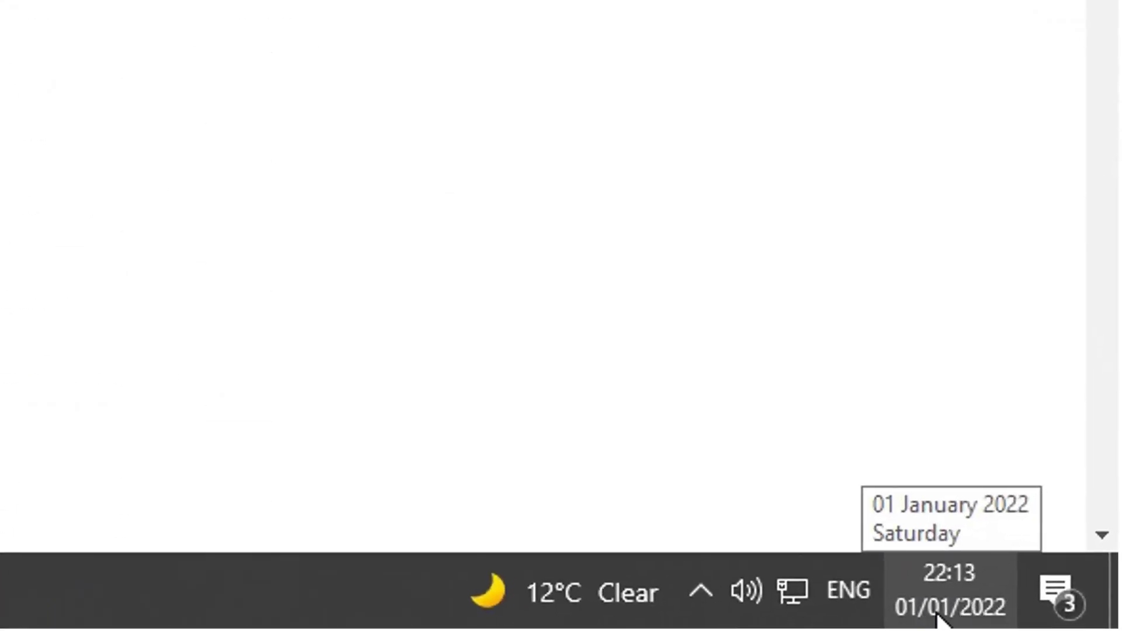